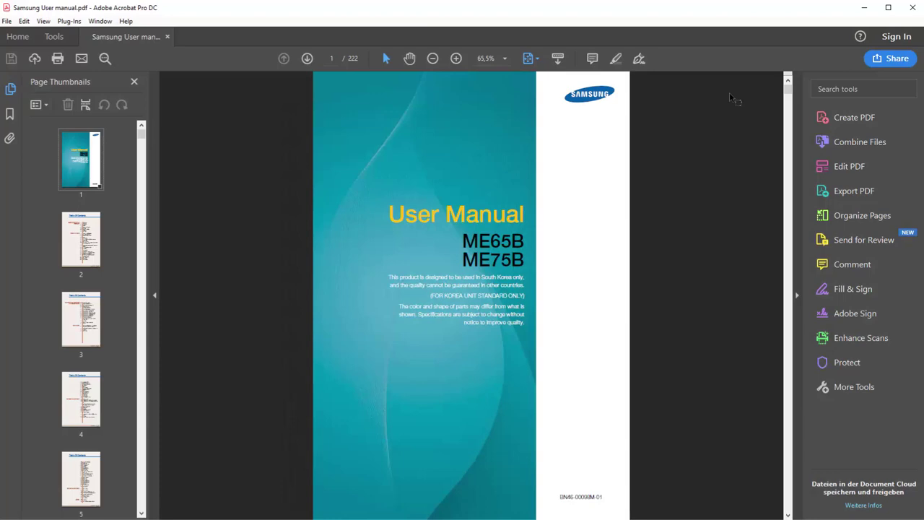
- Scroll the Samsung manual's table of contents down to page 11, Before Using the Product
scroll(729, 93, "down", 3)
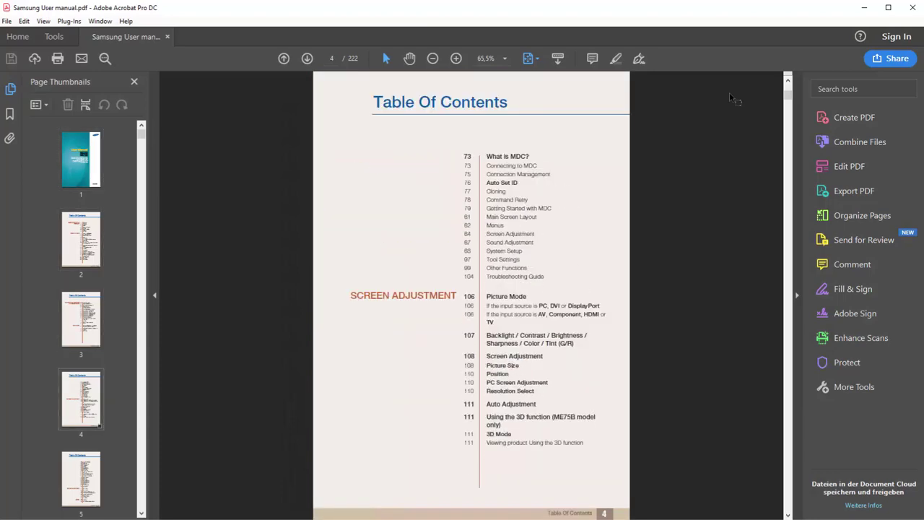
scroll(729, 93, "down", 4)
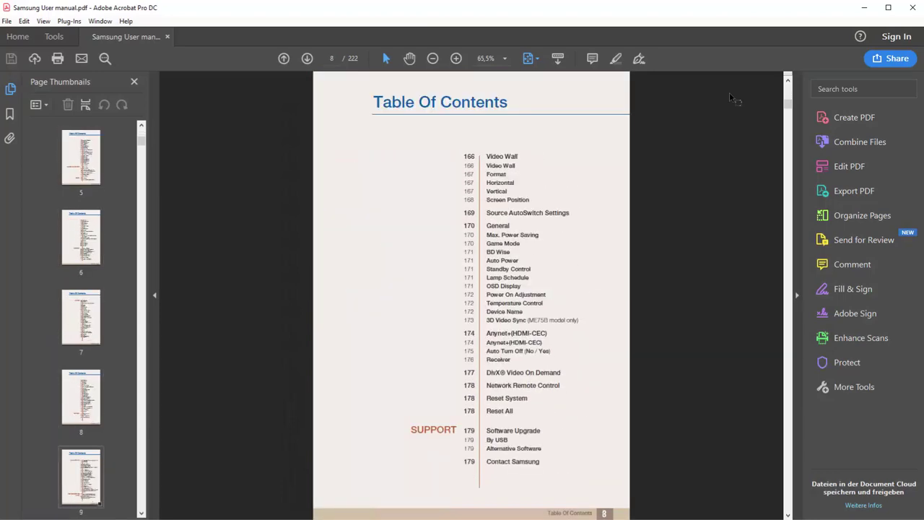
scroll(729, 92, "down", 3)
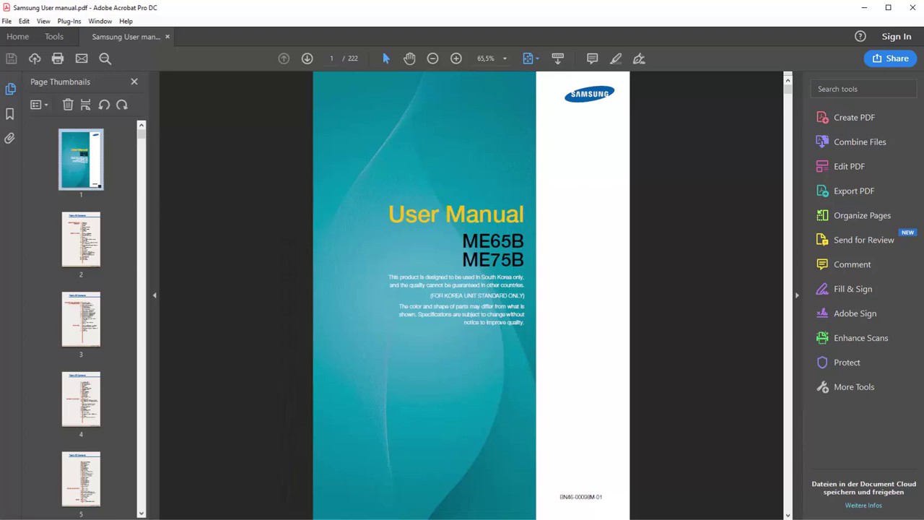
- Launch Plug-Ins > Prinect 2020 > Assemble Documents and expand the manual's page thumbnails
left_click(69, 21)
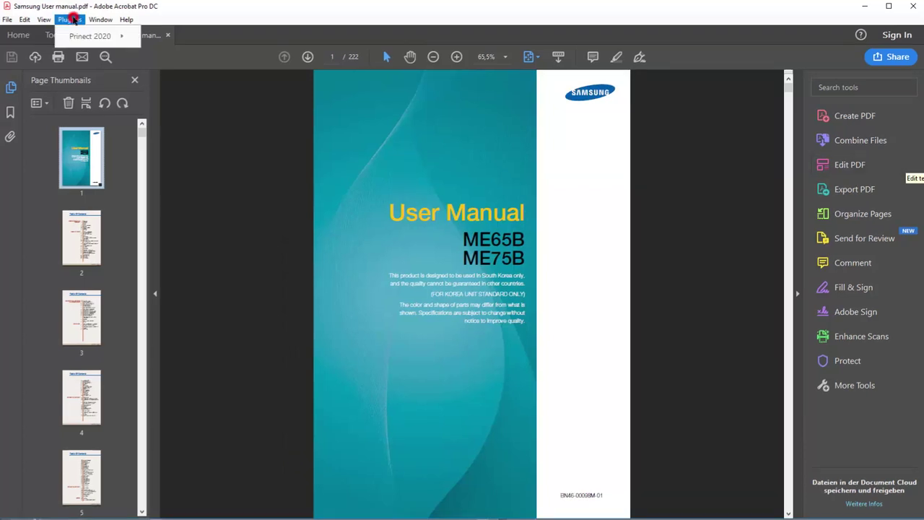
left_click(86, 37)
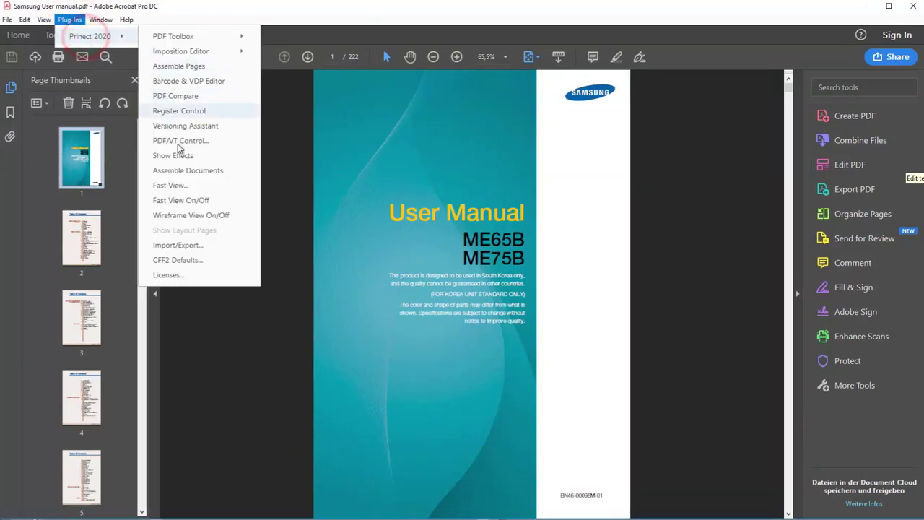
left_click(190, 171)
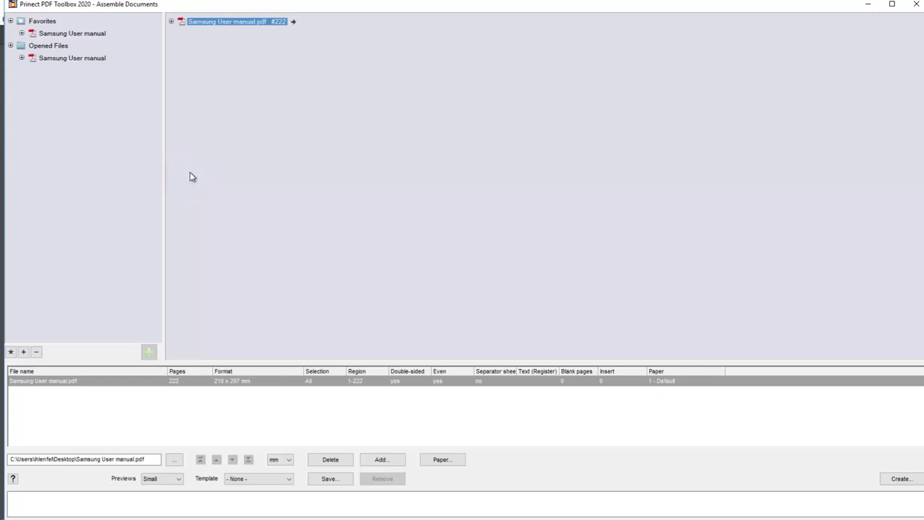
left_click(171, 22)
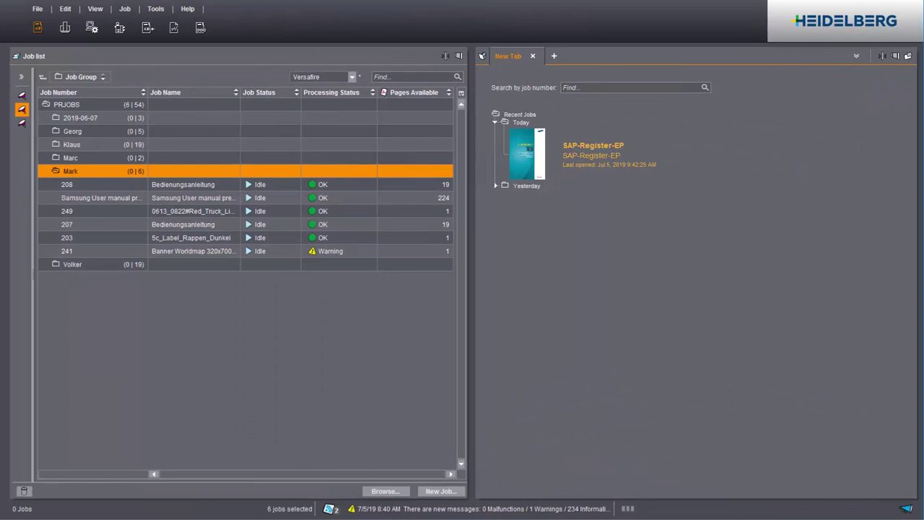
- In Printing Materials and Substrates, change the tab-sheet material's Quality from 4-200 to Tab-Sheet A4 5-Tabs white
left_click(91, 27)
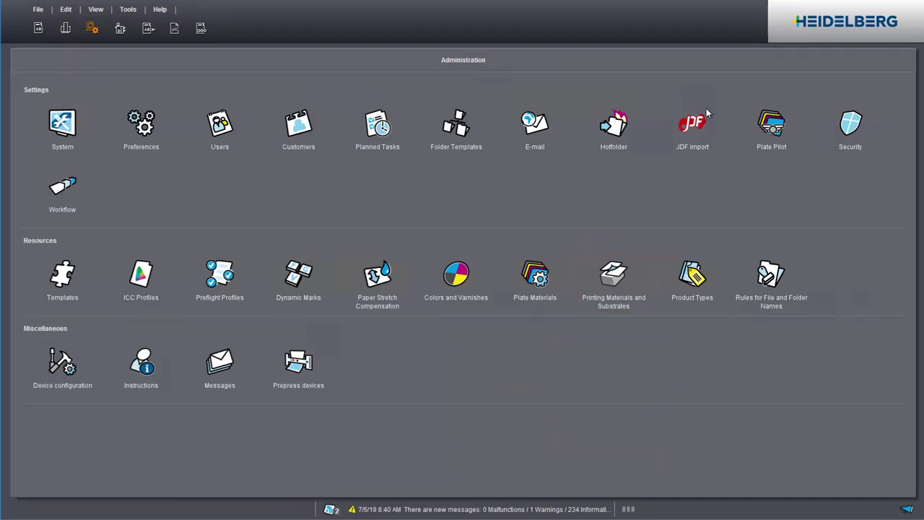
double_click(622, 272)
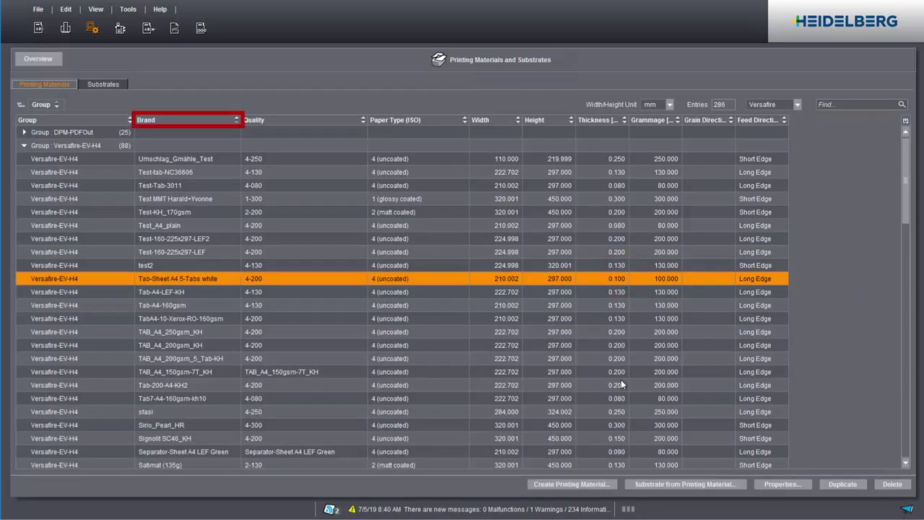
right_click(209, 280)
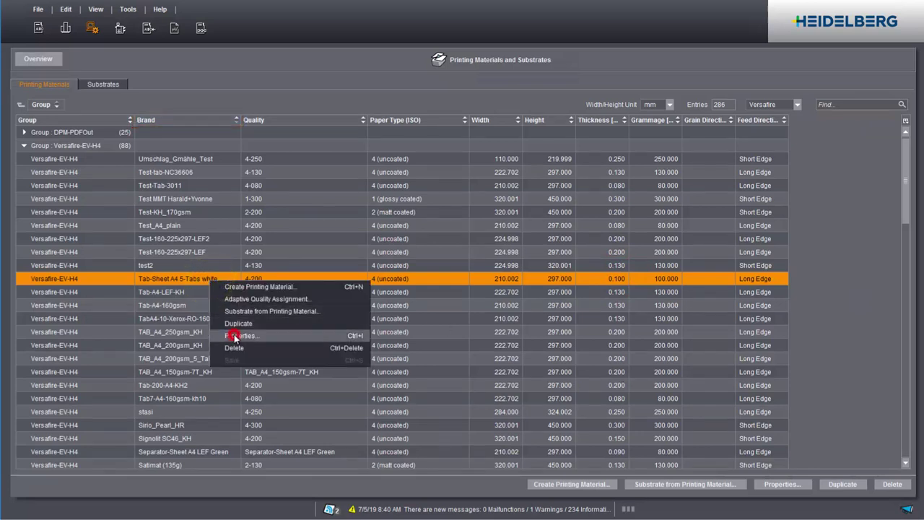
left_click(234, 337)
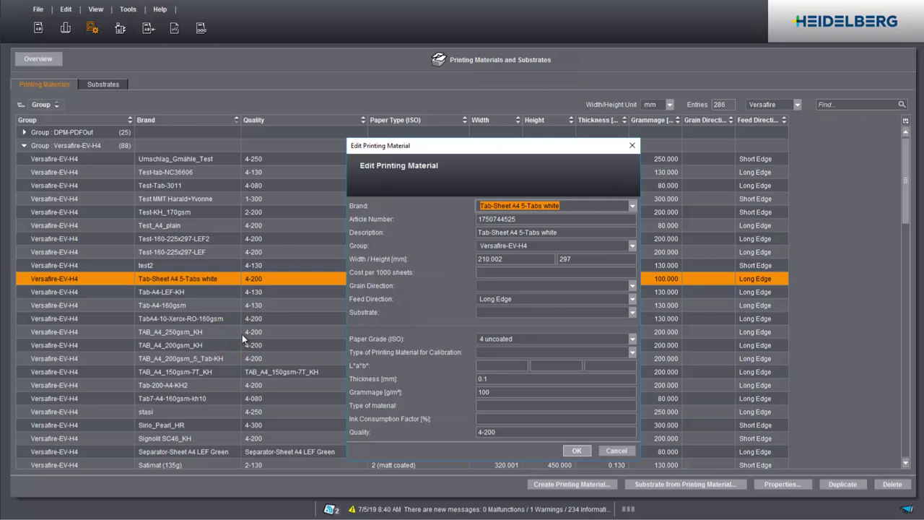
double_click(501, 432)
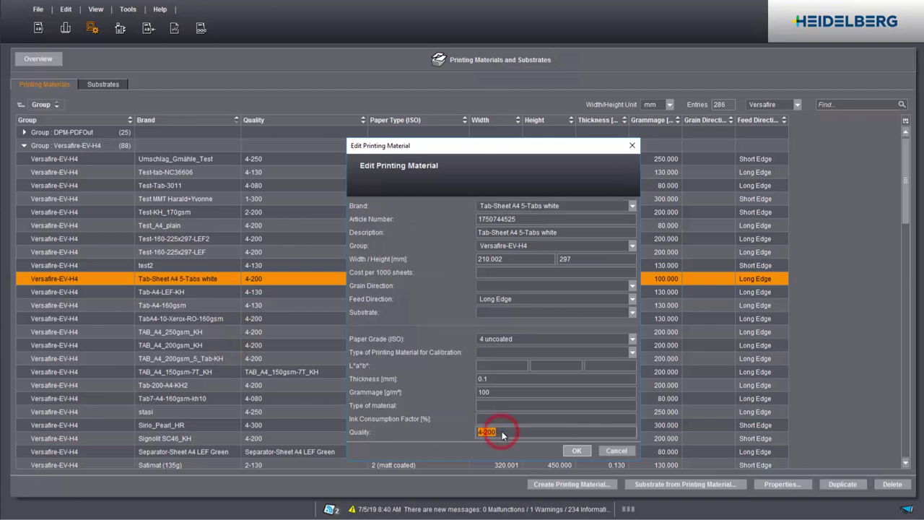
type("Tab-Sheet A4 5-Tabs white")
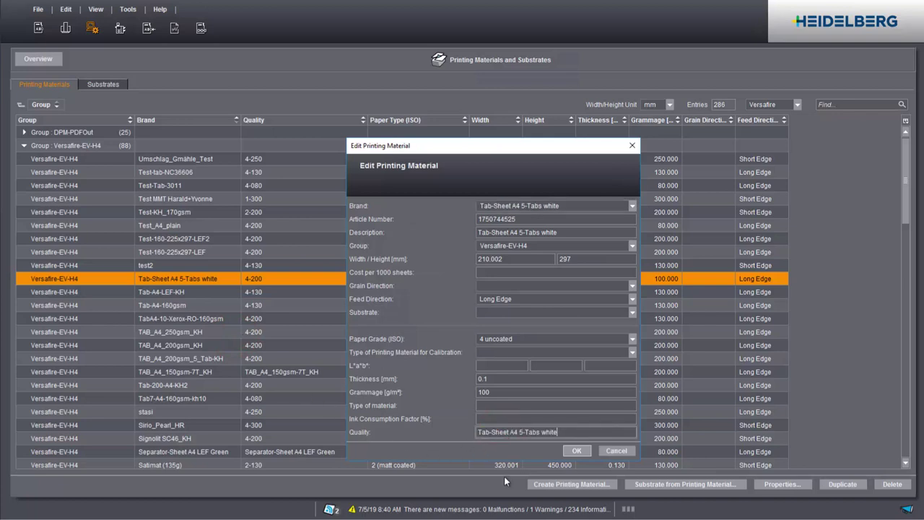
left_click(573, 451)
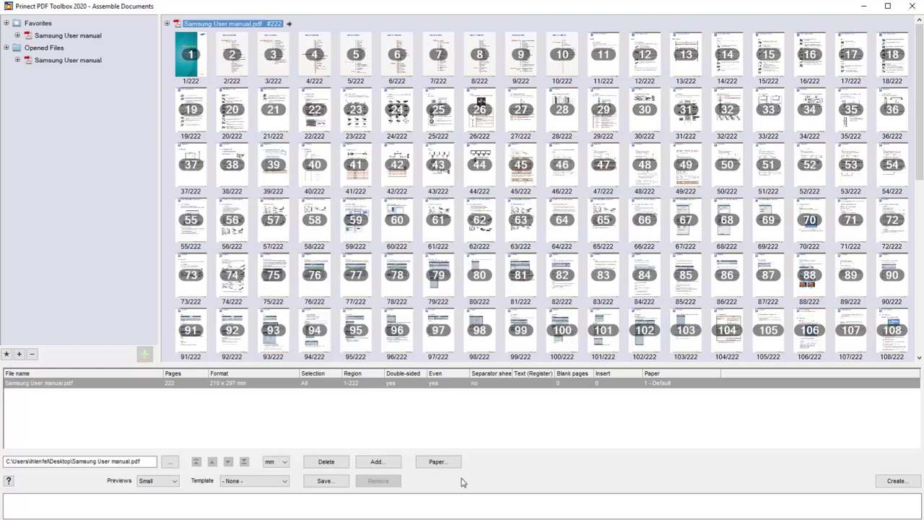
- Open the Paper definitions list from the Assemble Documents window
left_click(444, 463)
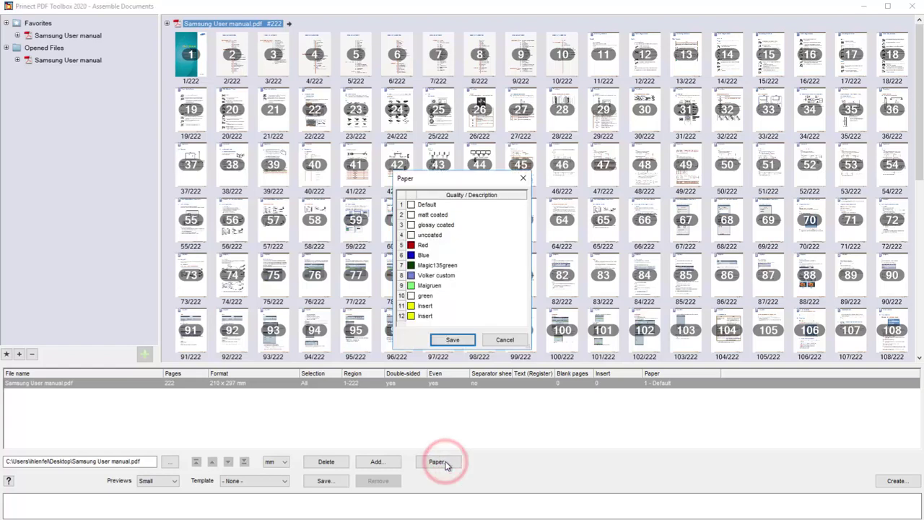
- Rename paper 2 to Separator-Sheet A4 LEF Green and paper 3 to Insert-Sheet A4 LEF red
left_click(440, 215)
left_click(440, 216)
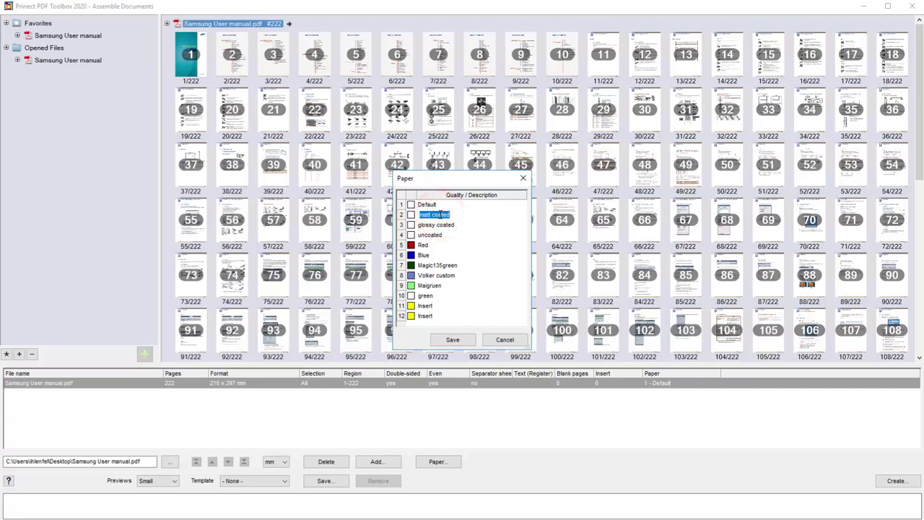
type("Separator-Sheet A4 LEF Green")
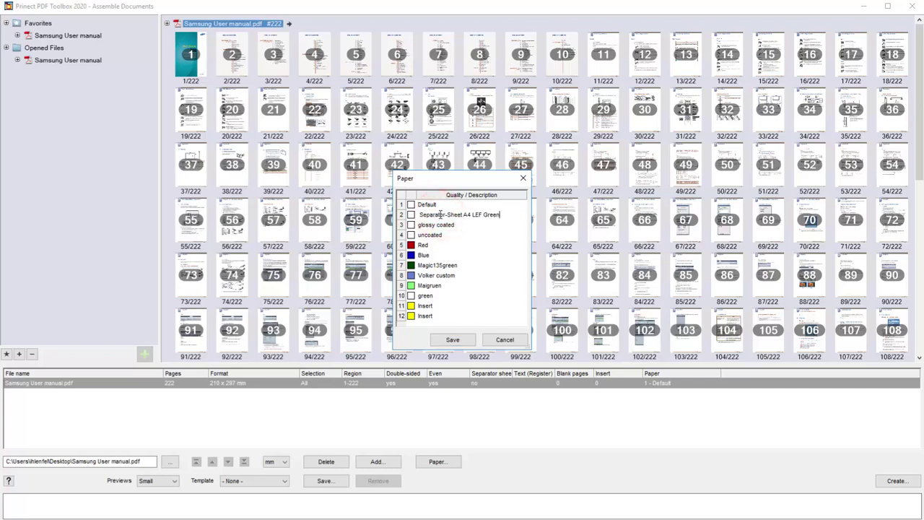
key("Return")
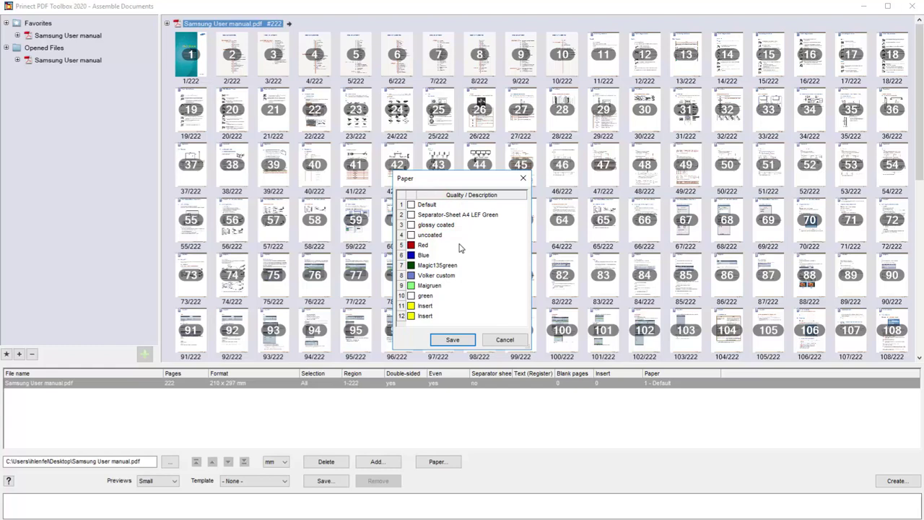
left_click(439, 226)
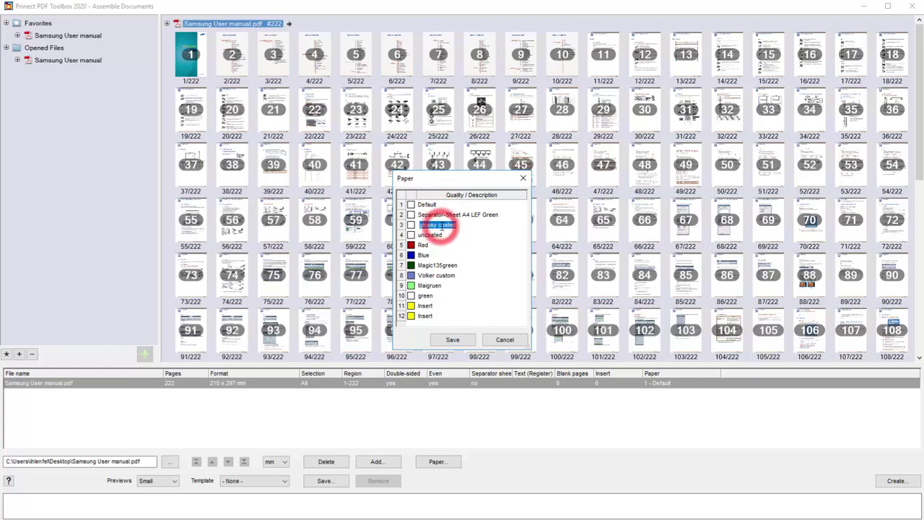
type("Insert-Sheet A4 LEF red")
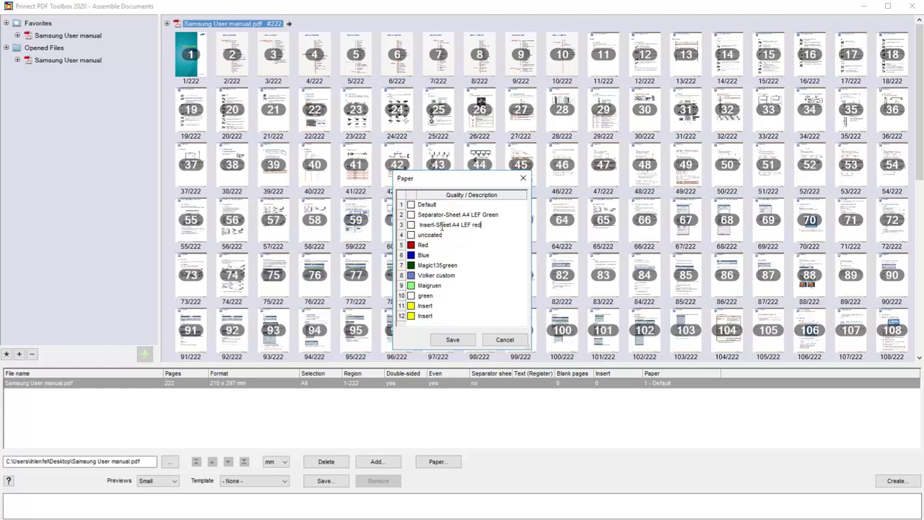
key("Return")
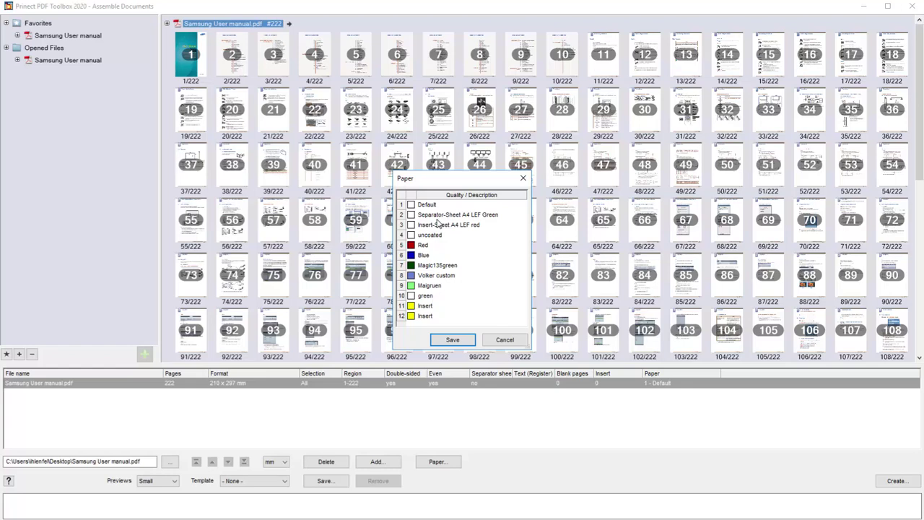
- Colour the Separator-Sheet A4 LEF Green paper green and save the paper definitions
left_click(411, 215)
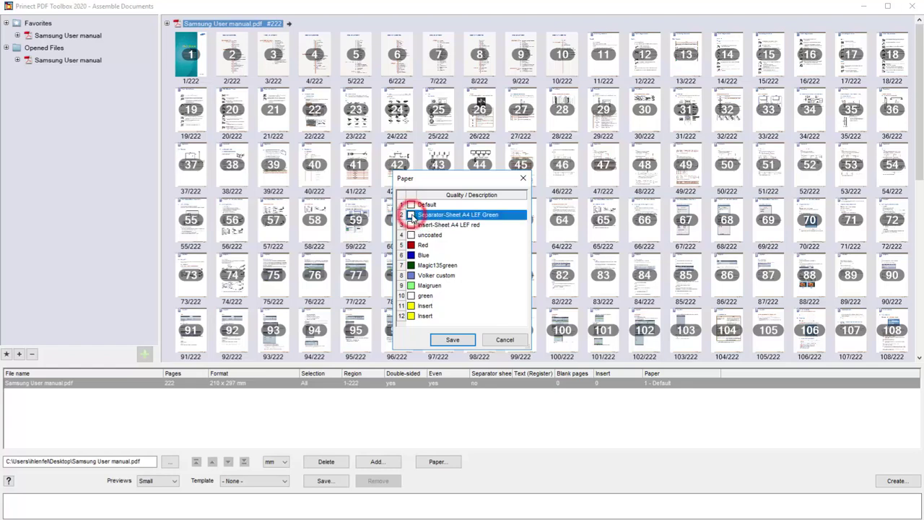
left_click(450, 220)
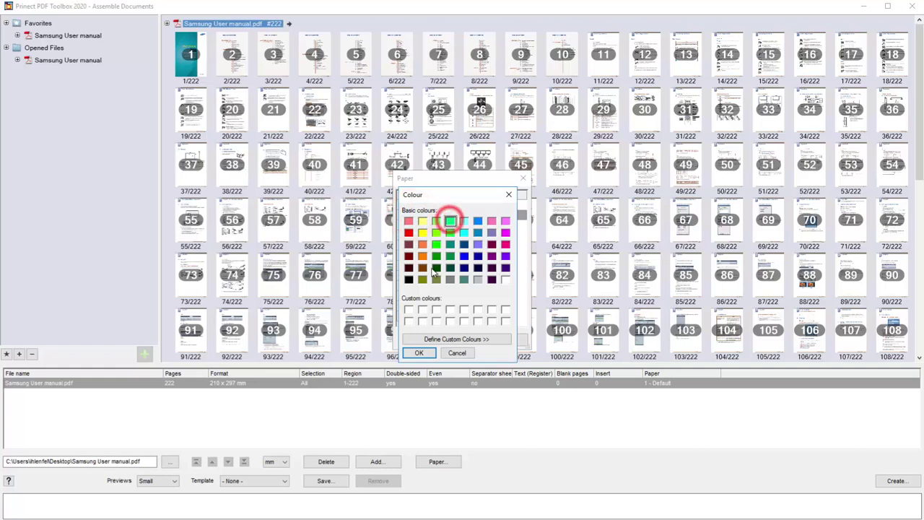
left_click(419, 352)
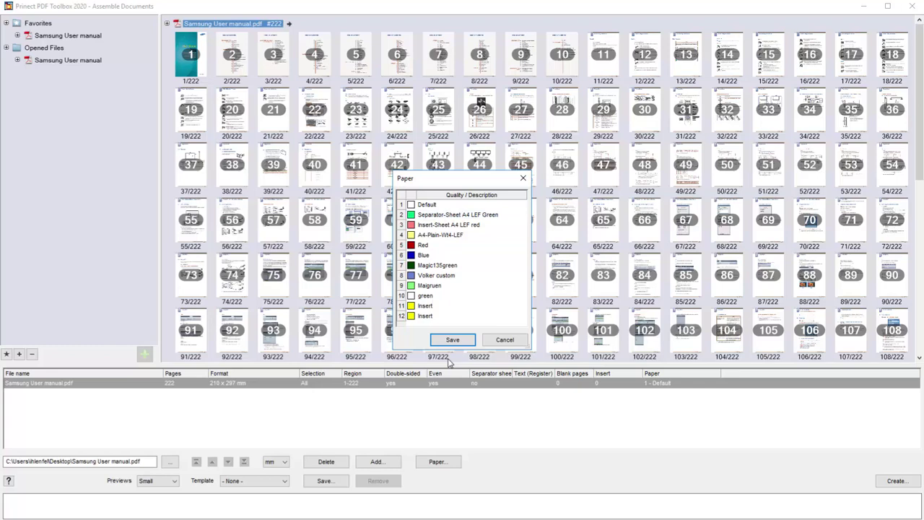
left_click(452, 340)
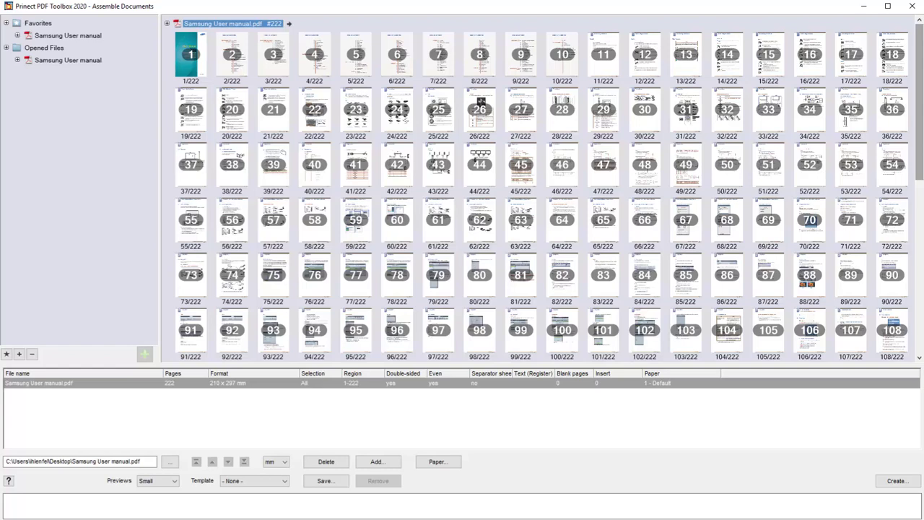
- Set the manual's separator to Index Sheet with register tab text 'Chapter #N#' before page 1
key("Down")
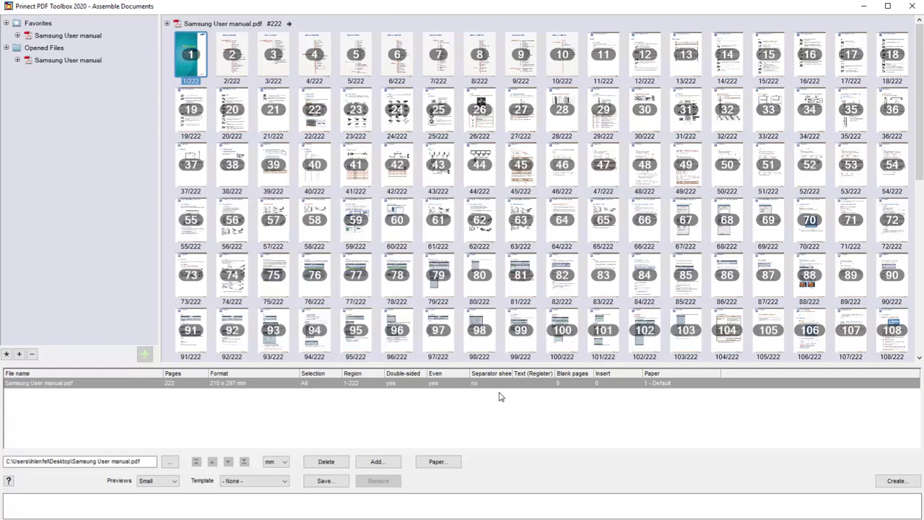
left_click(496, 383)
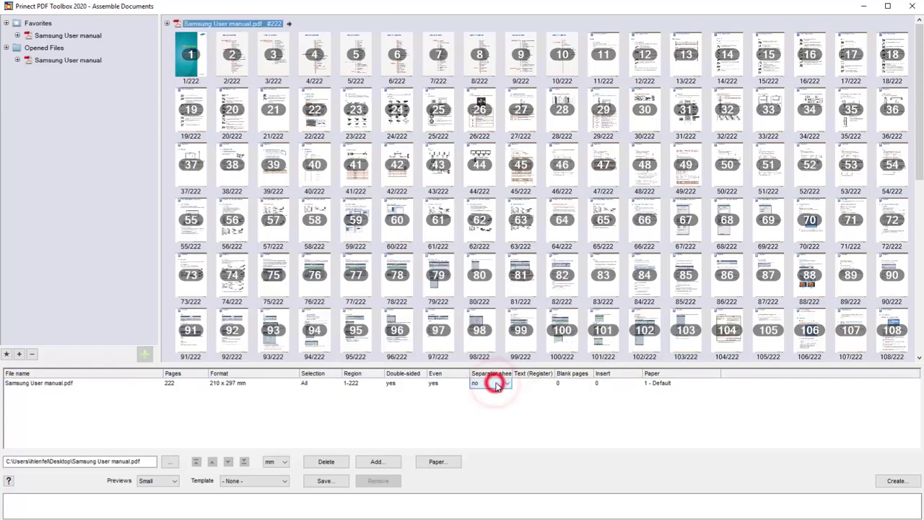
left_click(495, 383)
left_click(490, 409)
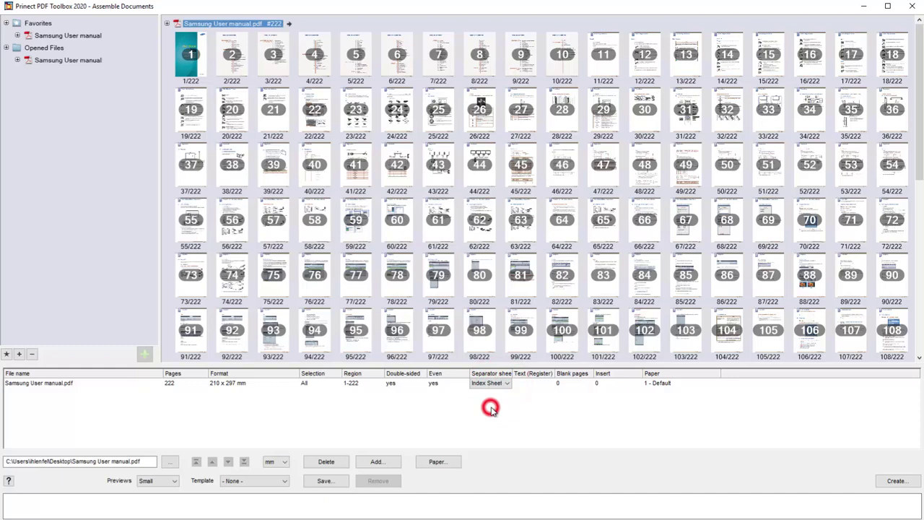
left_click(527, 381)
left_click(530, 383)
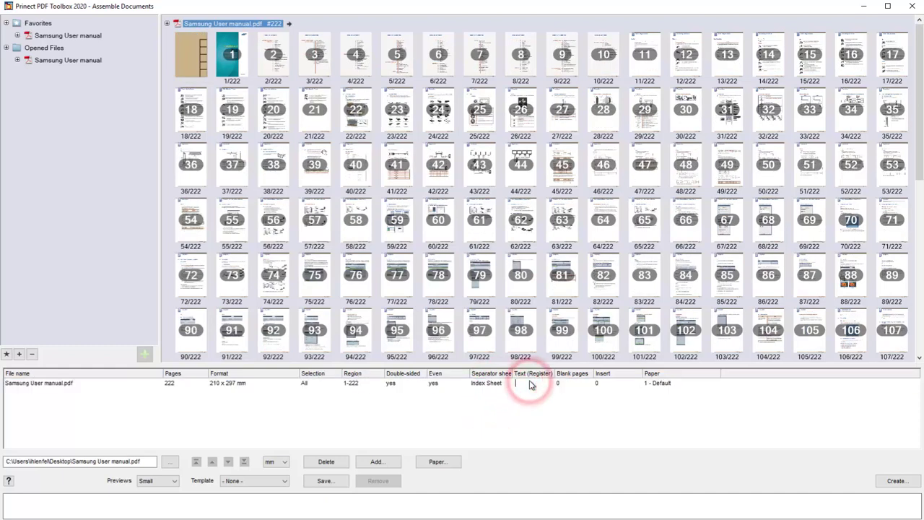
type("Chapter #N#")
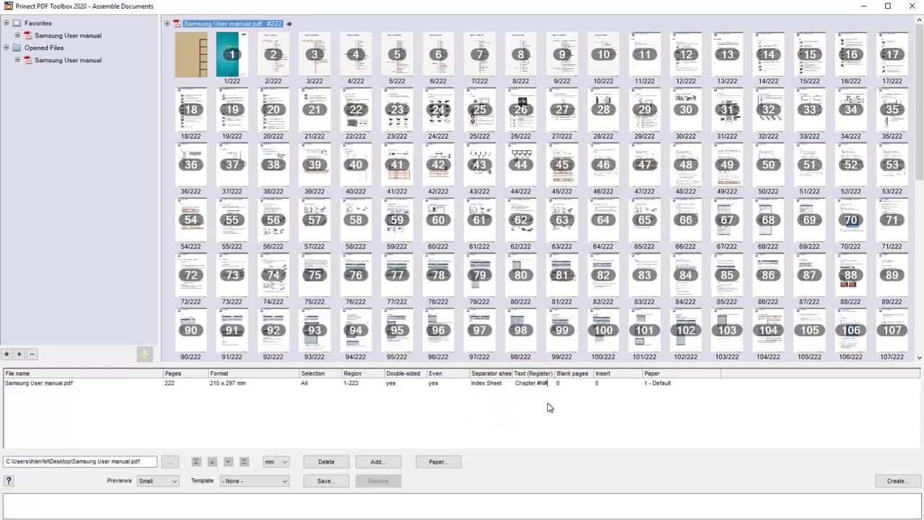
key("Return")
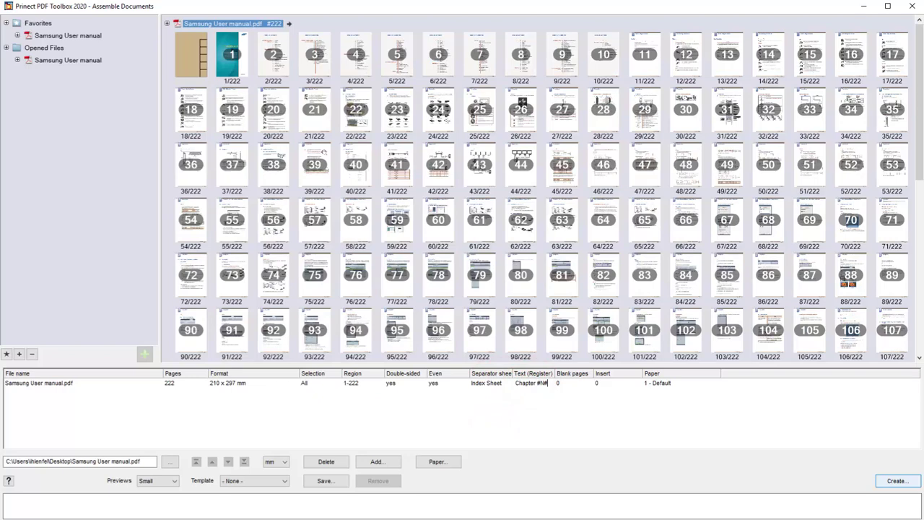
key("Return")
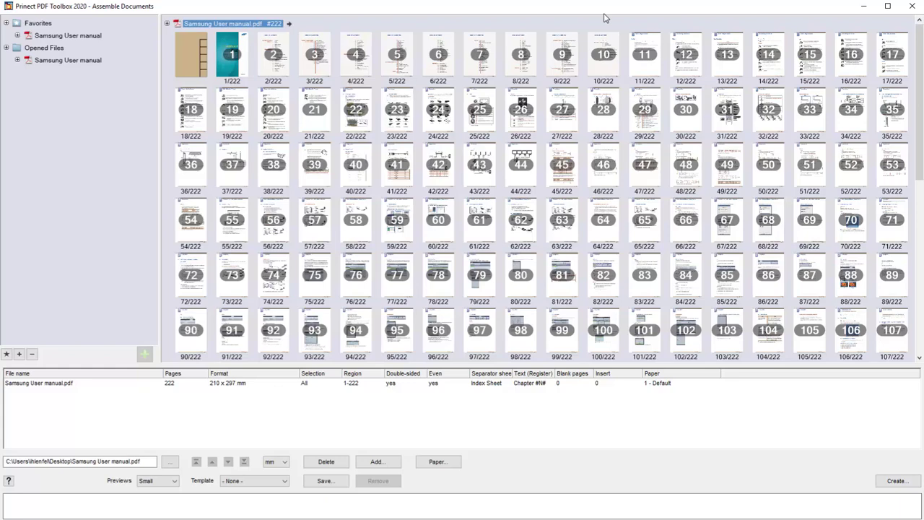
- Split the manual into three parts at page 10 and page 74
left_click(606, 49)
right_click(608, 51)
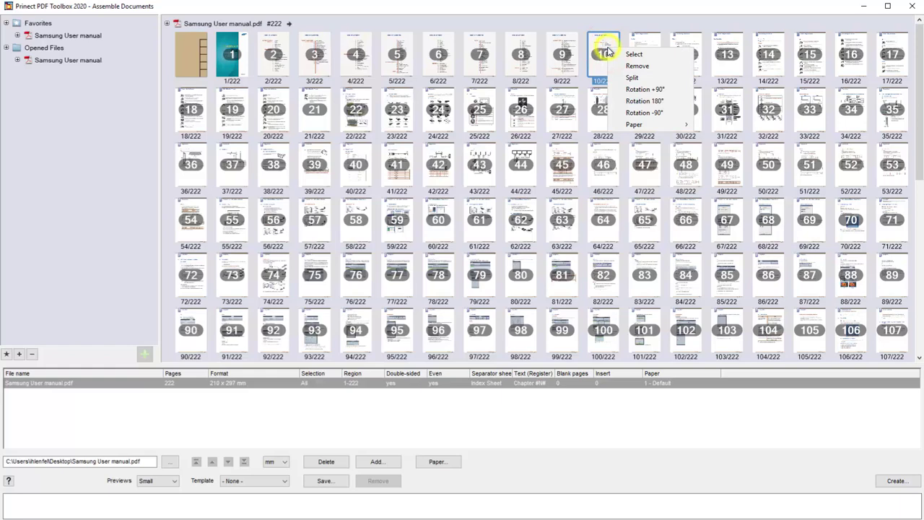
left_click(630, 77)
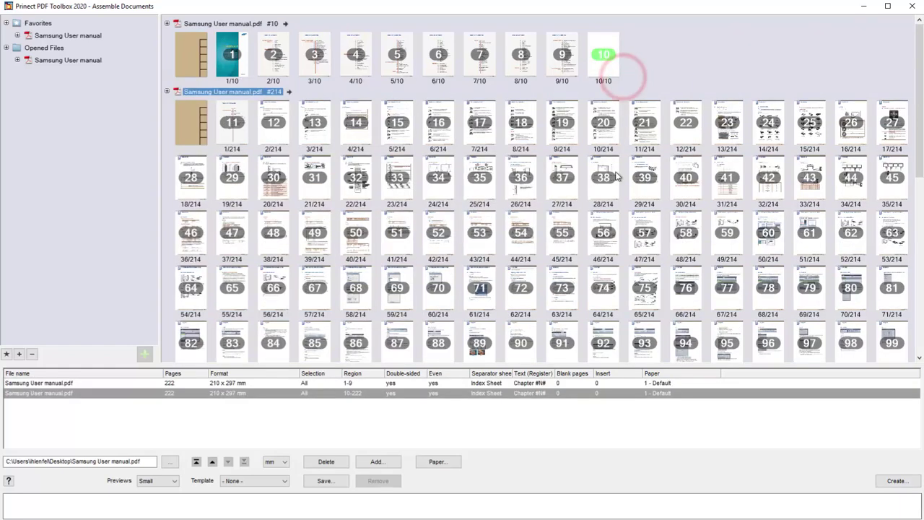
left_click(604, 284)
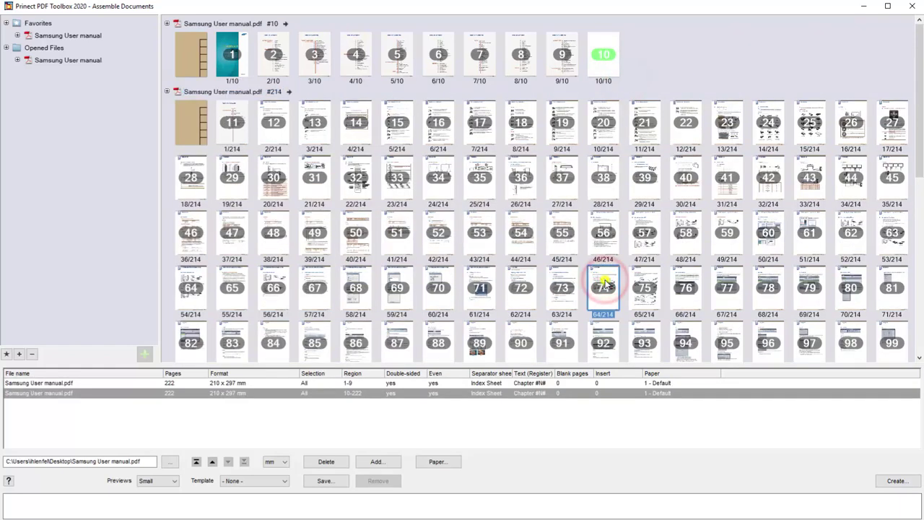
right_click(605, 285)
left_click(630, 314)
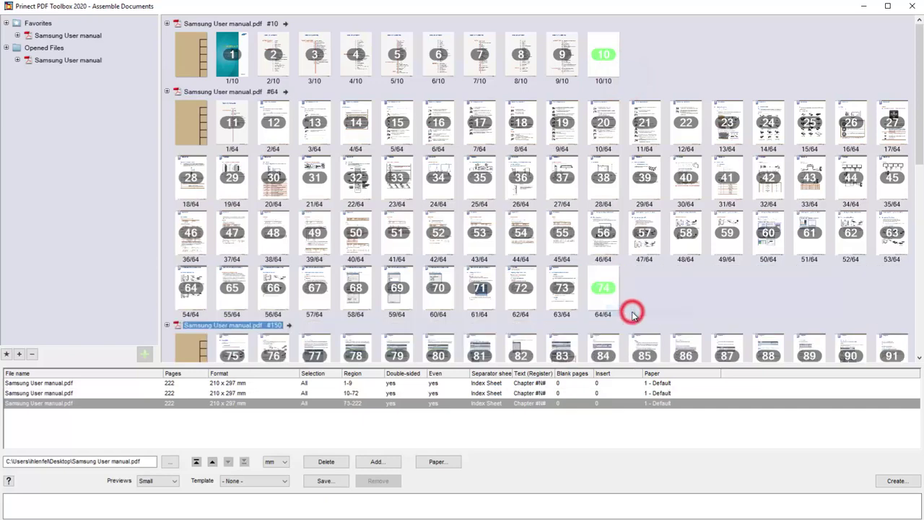
left_click(632, 315)
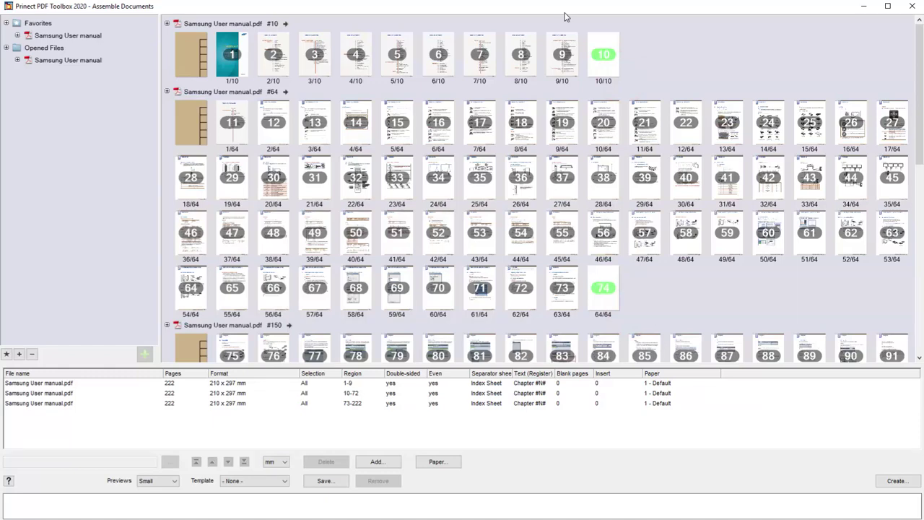
- Insert blank pages after pages 9 and 73 and print them on Separator-Sheet A4 LEF Green paper
right_click(563, 52)
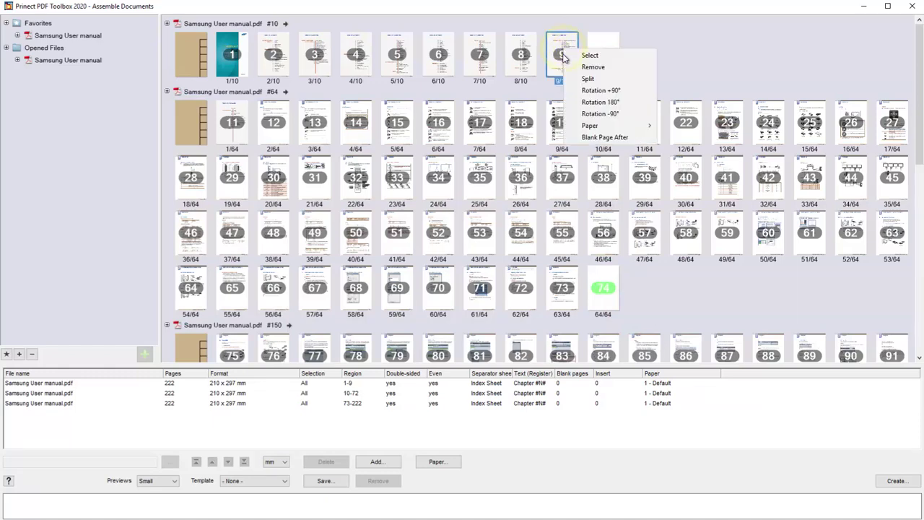
left_click(584, 136)
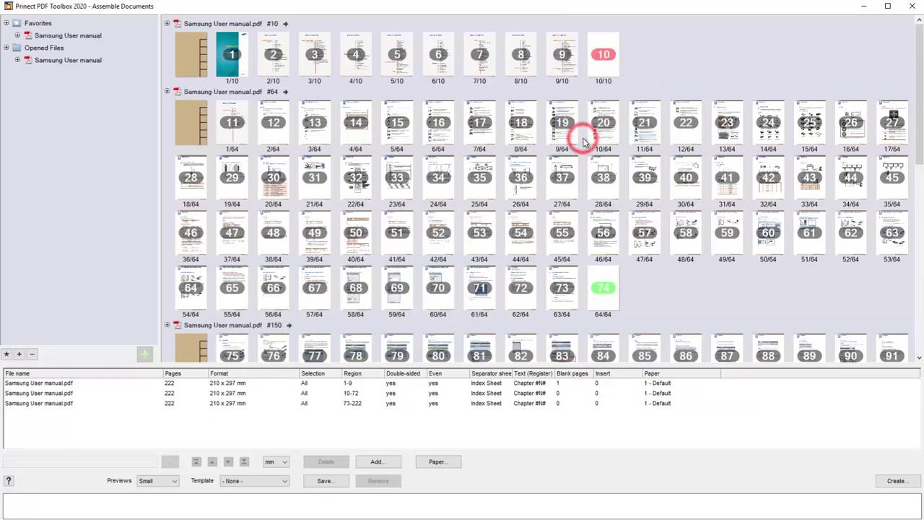
right_click(611, 53)
left_click(633, 105)
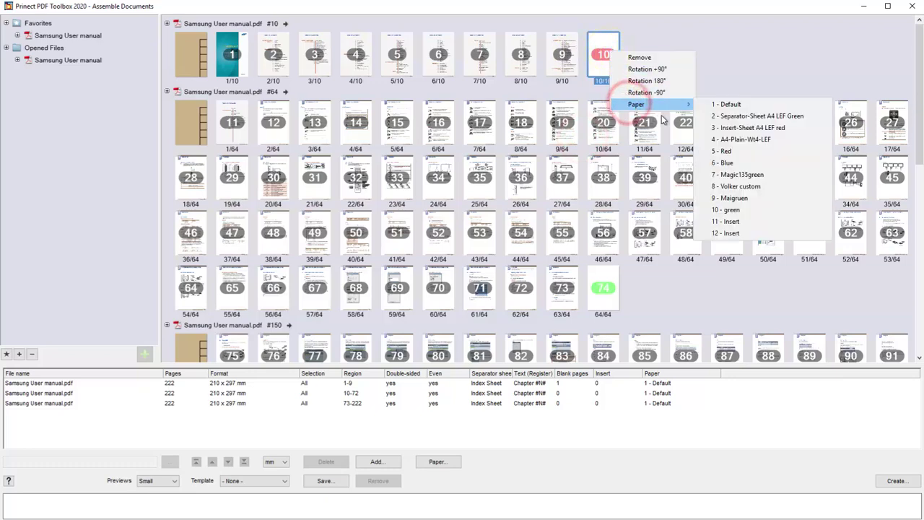
left_click(717, 116)
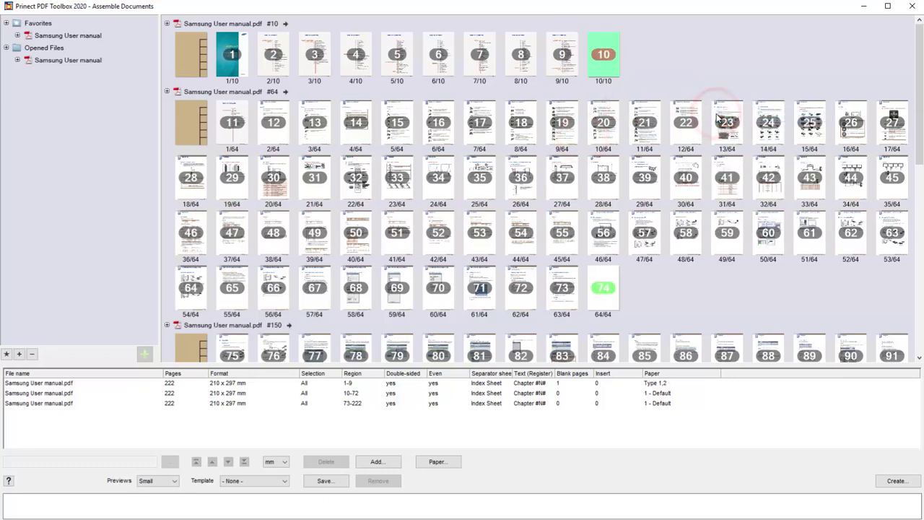
right_click(562, 289)
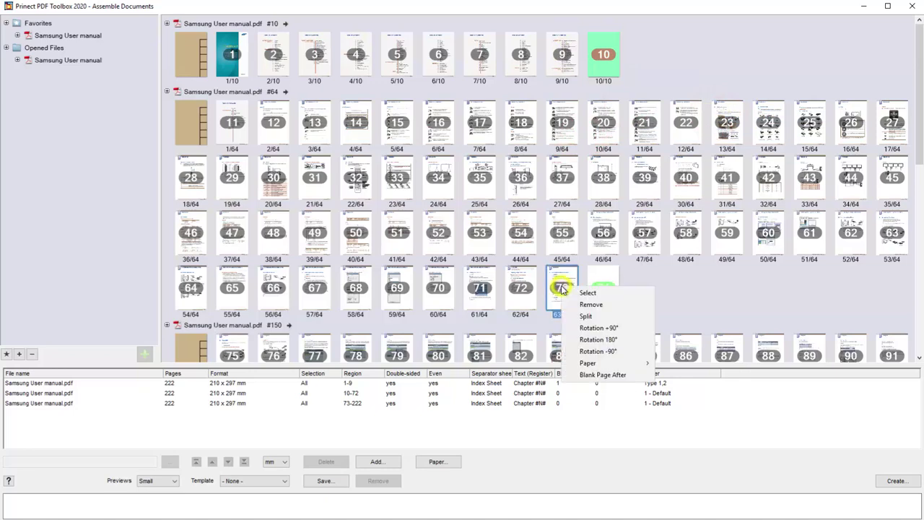
left_click(582, 375)
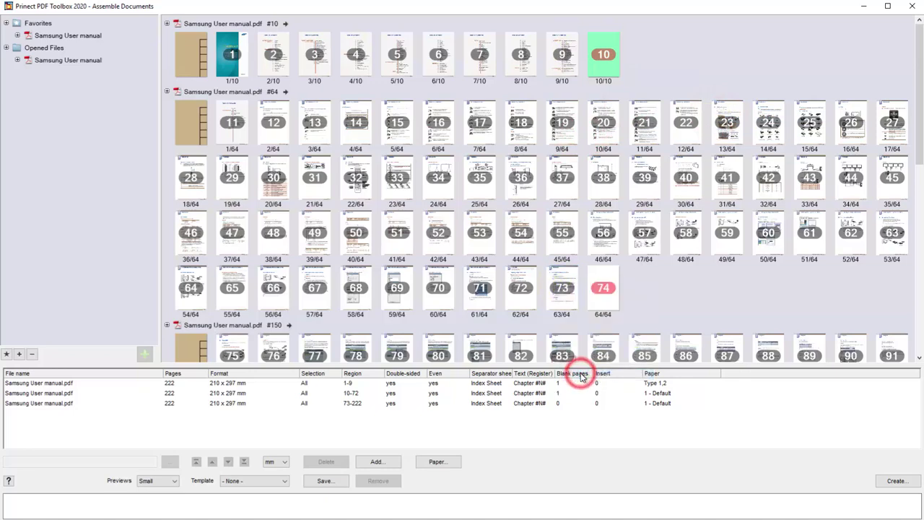
right_click(607, 289)
mouse_move(629, 340)
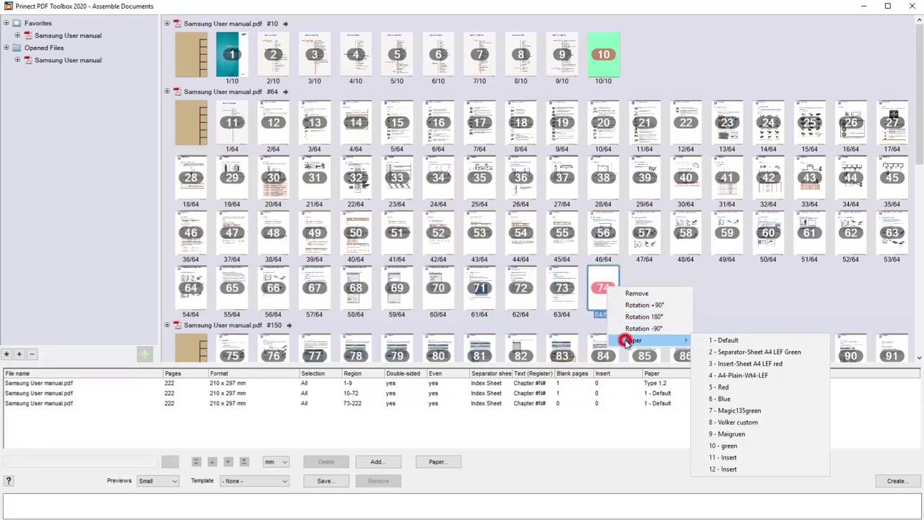
left_click(725, 351)
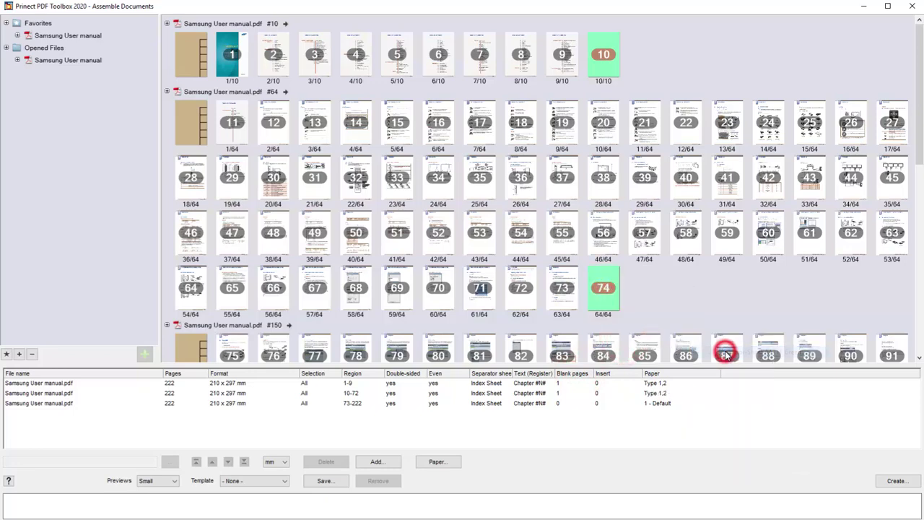
- Assign A4-Plain-Wt4-LEF paper to pages 2–9, then create Samsung User manual predefined.pdf on the Desktop
left_click(275, 58)
left_click(570, 59, "shift")
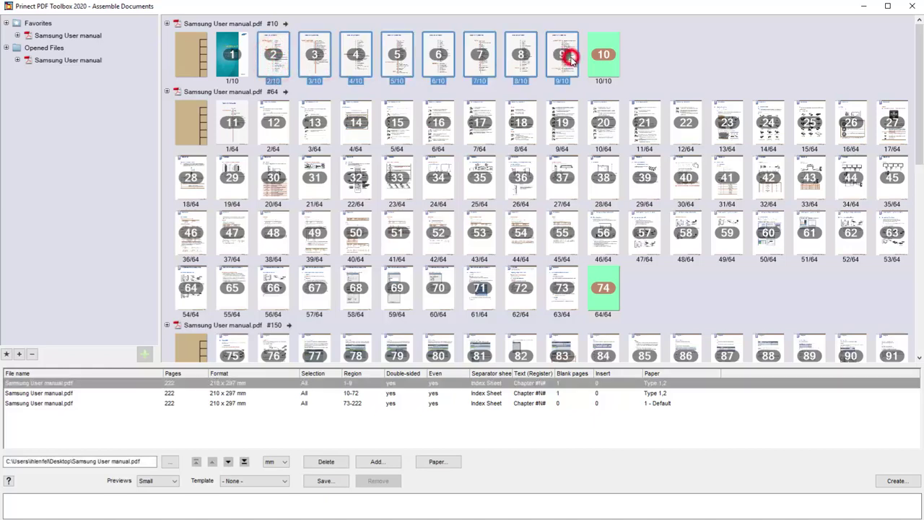
right_click(571, 59)
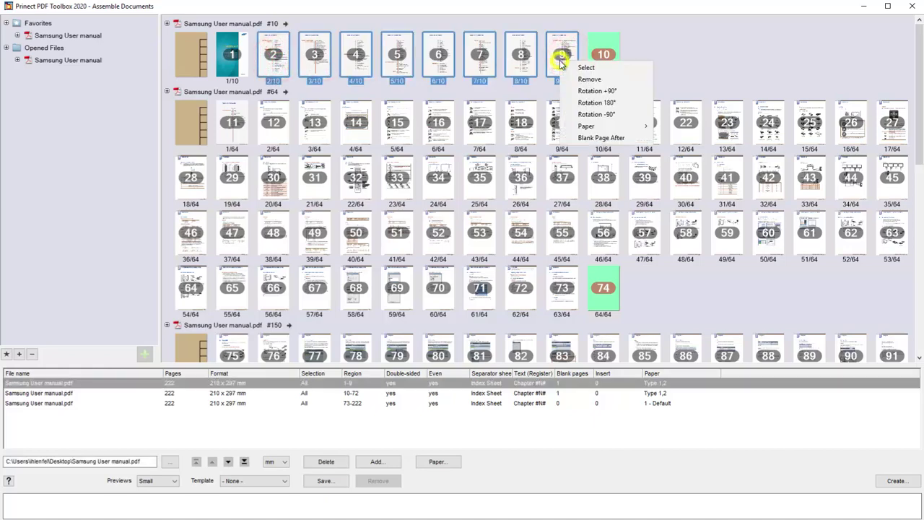
left_click(576, 125)
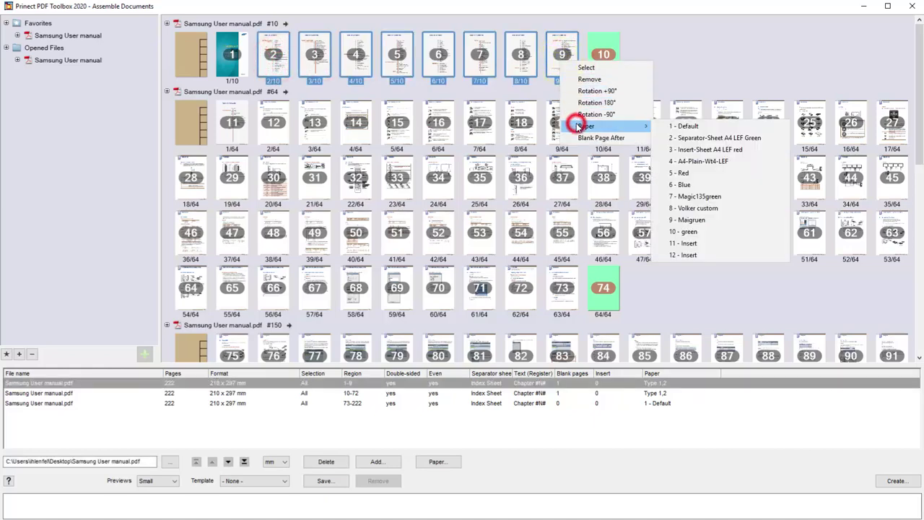
left_click(698, 162)
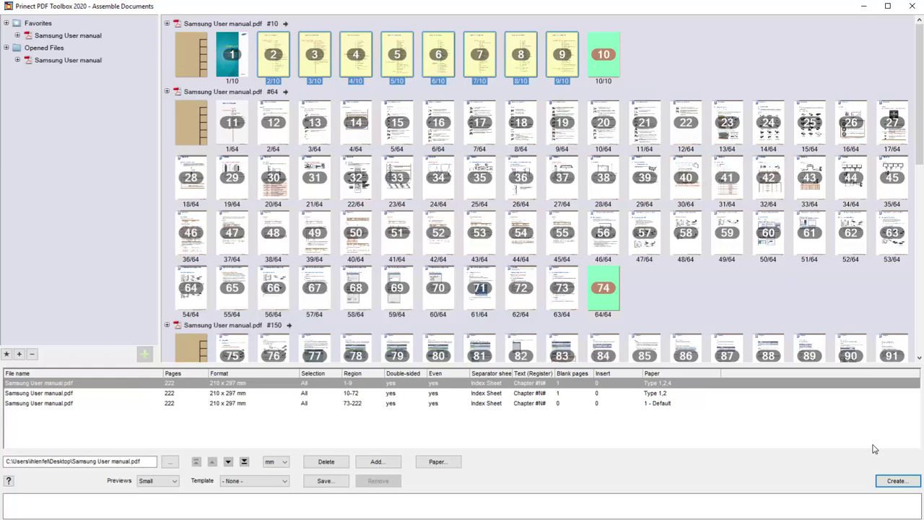
left_click(896, 482)
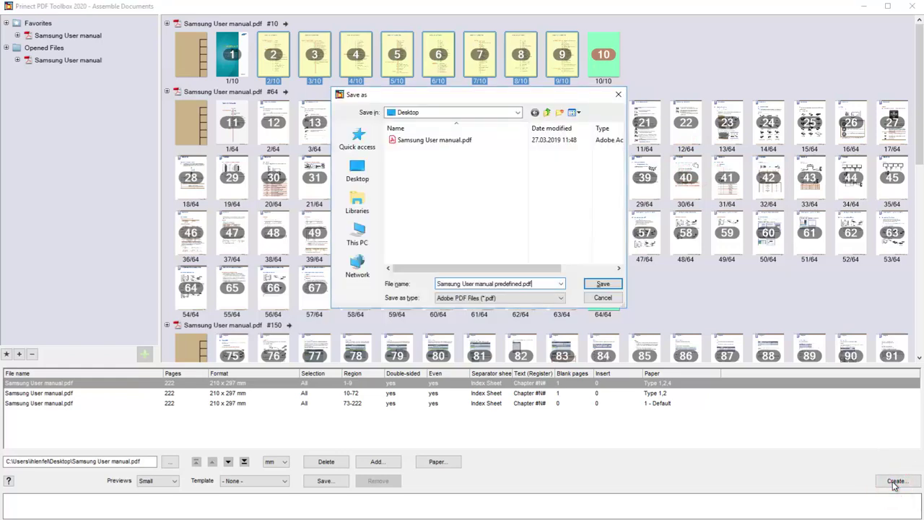
left_click(595, 286)
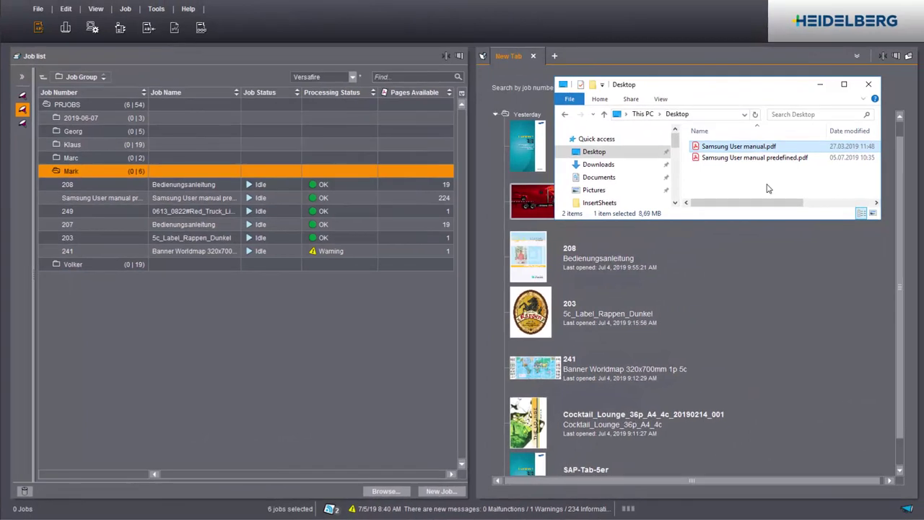
- Create Cockpit job 'Samsung User manual predefined 1' in the job group from Samsung User manual predefined.pdf
left_click(762, 160)
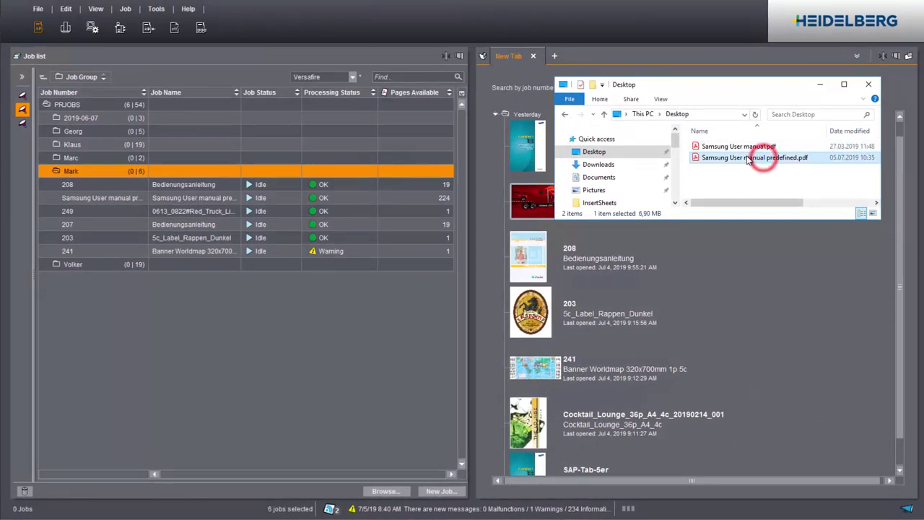
left_click_drag(750, 160, 296, 174)
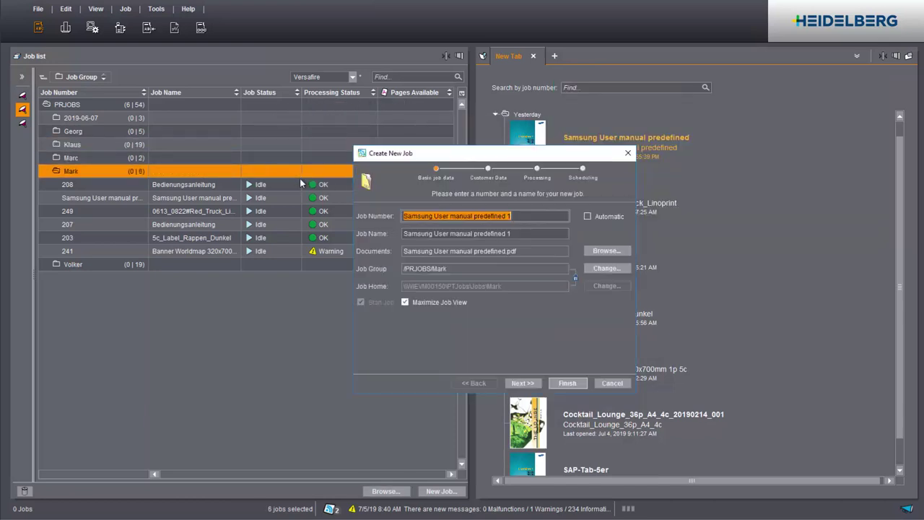
left_click(568, 383)
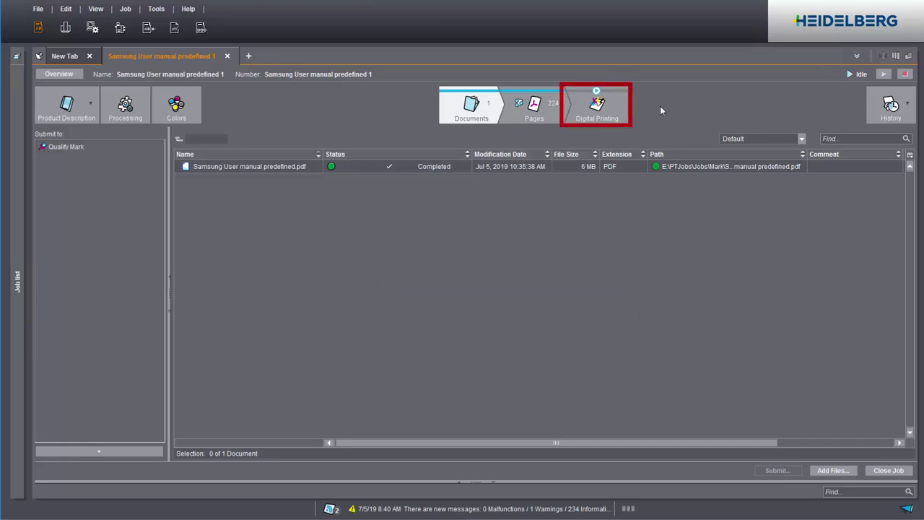
- Open the job's Digital Printing settings at the output tab showing Insert and Tab stock
left_click(598, 106)
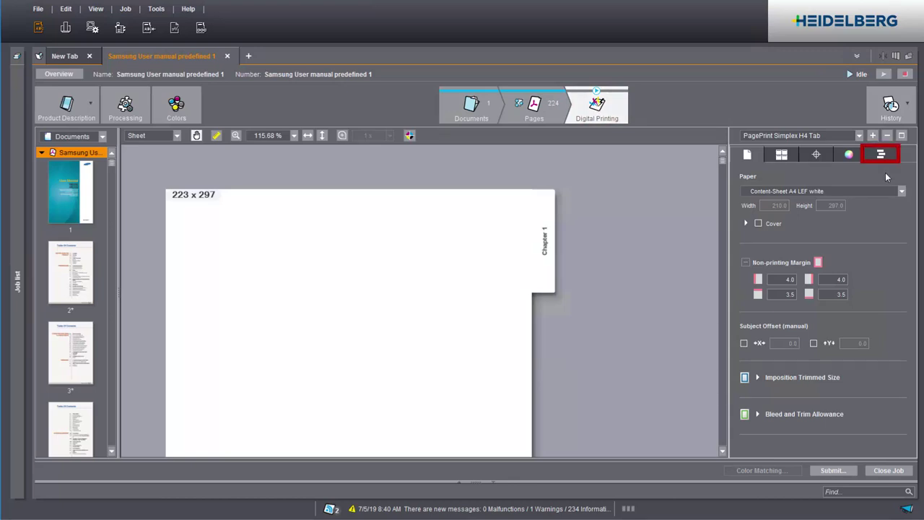
left_click(882, 154)
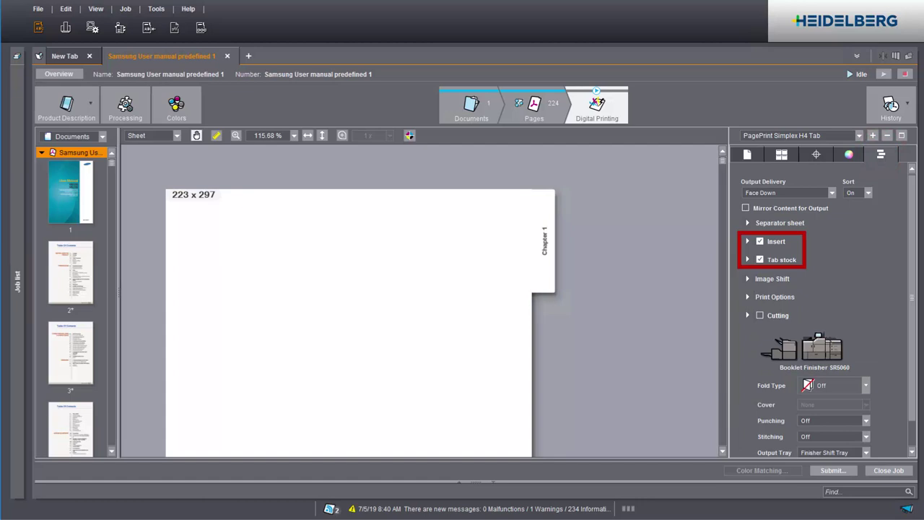
- Expand Tab stock and keep Tab-Sheet A4 5-Tabs white as the tab paper
left_click(748, 259)
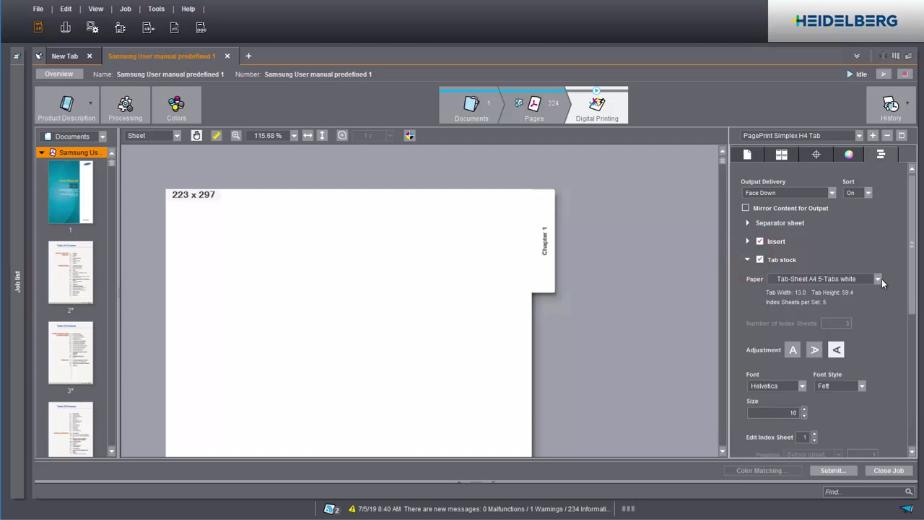
left_click(879, 279)
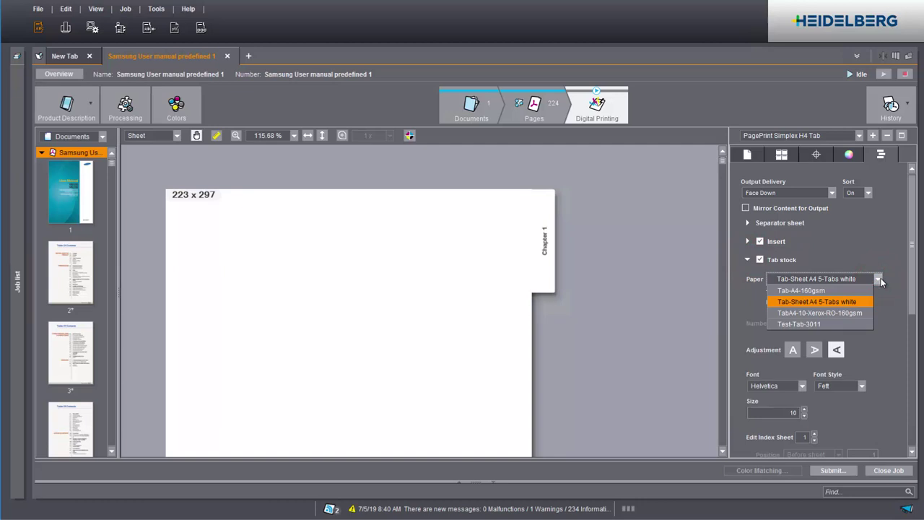
left_click(880, 281)
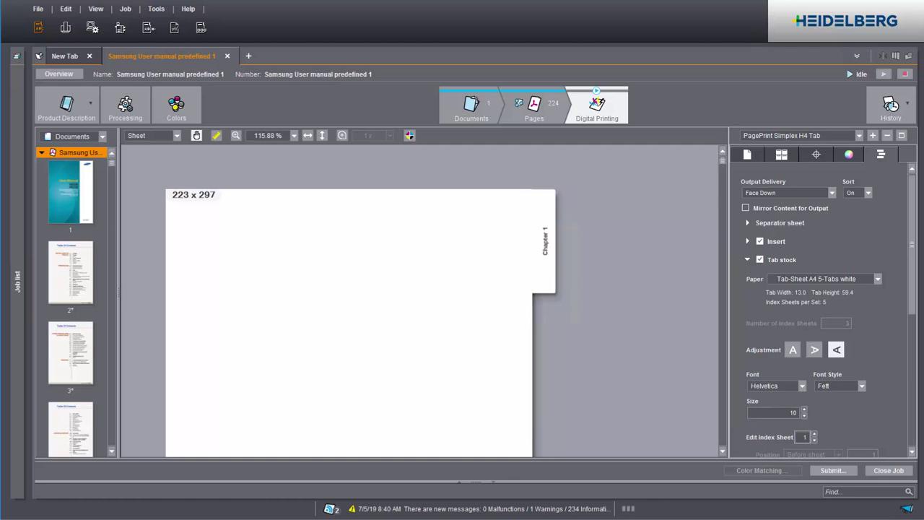
- Preview the Chapter 2 tab sheet, then return to the Chapter 1 tab sheet
left_click(815, 433)
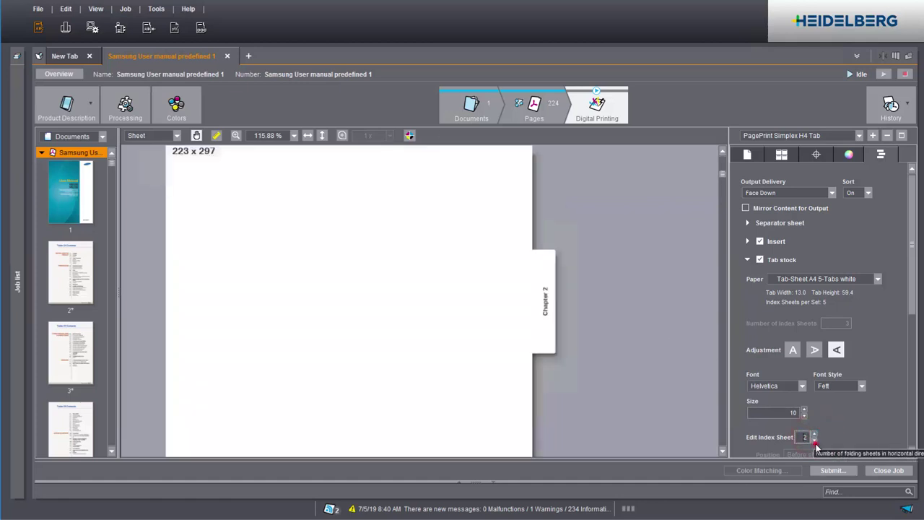
left_click(815, 441)
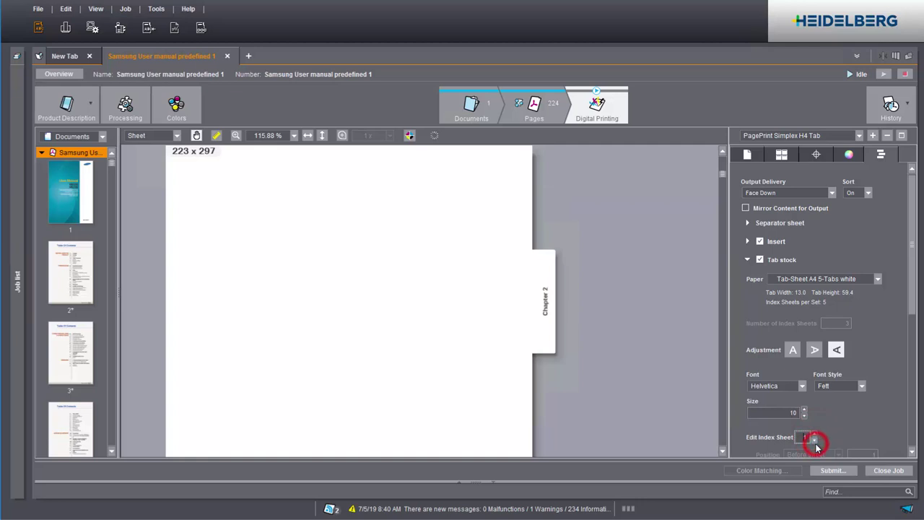
left_click(293, 135)
- Zoom the sheet preview to 50 % and pan down to the User Manual cover
left_click(265, 181)
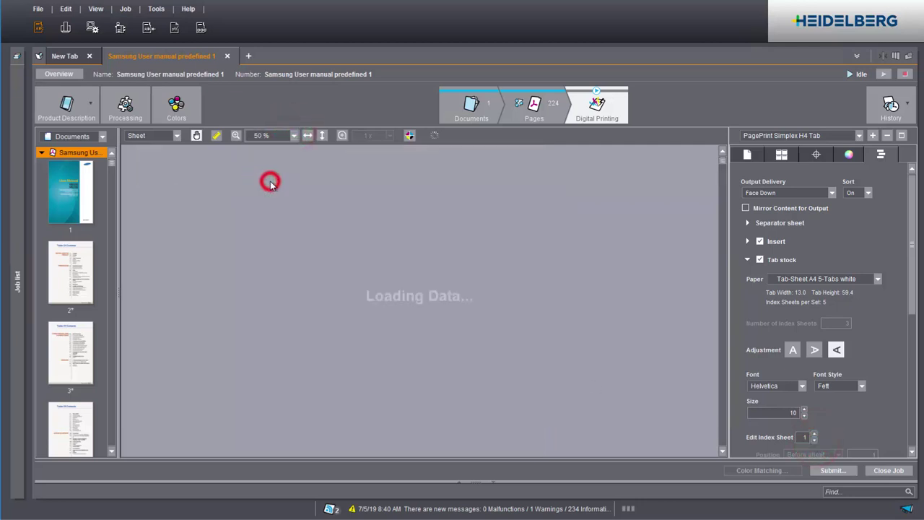
left_click_drag(340, 402, 327, 175)
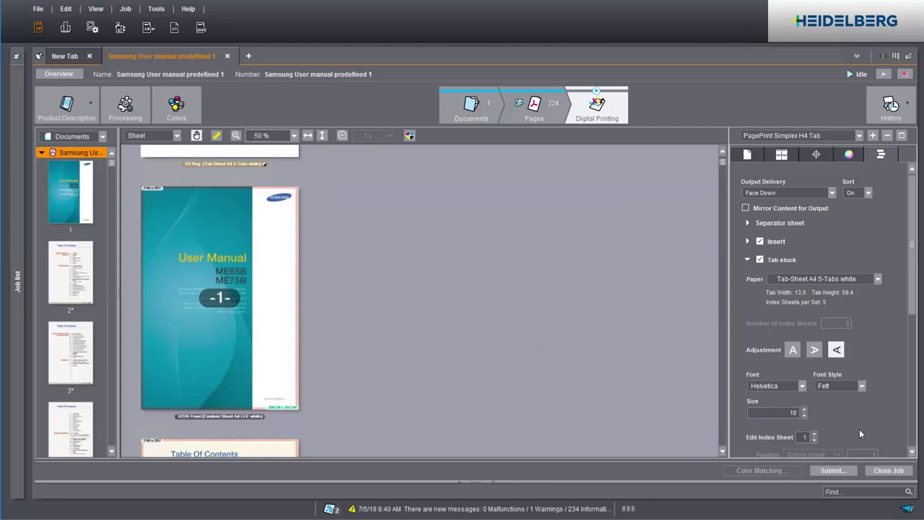
- Begin submitting the 224-page job with Number of 1ups set to 10
left_click(832, 471)
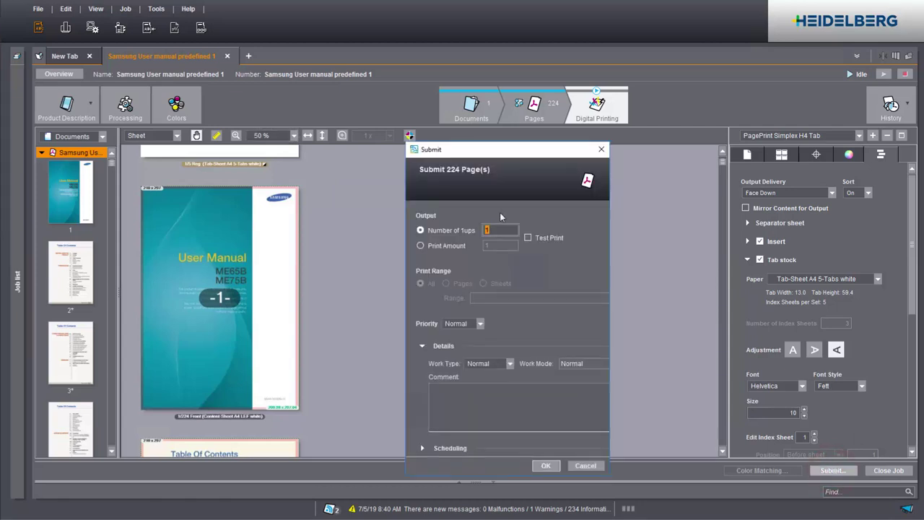
type("10")
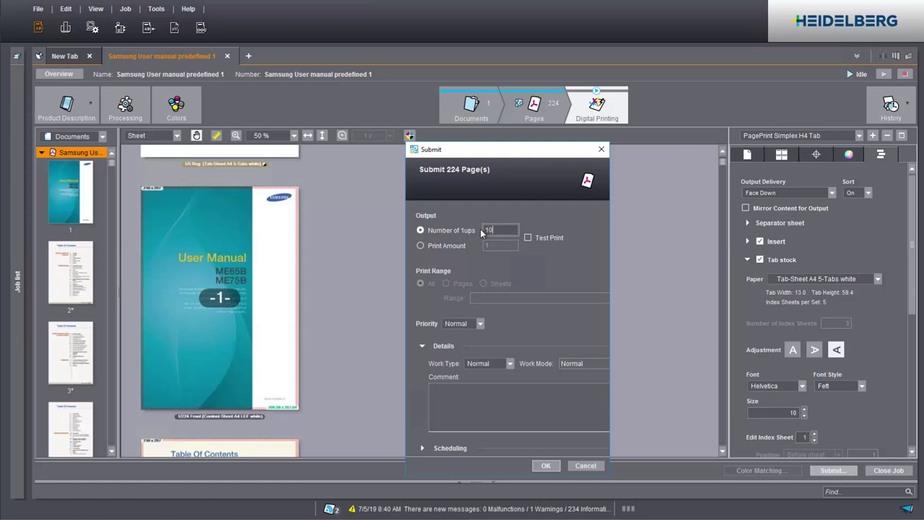